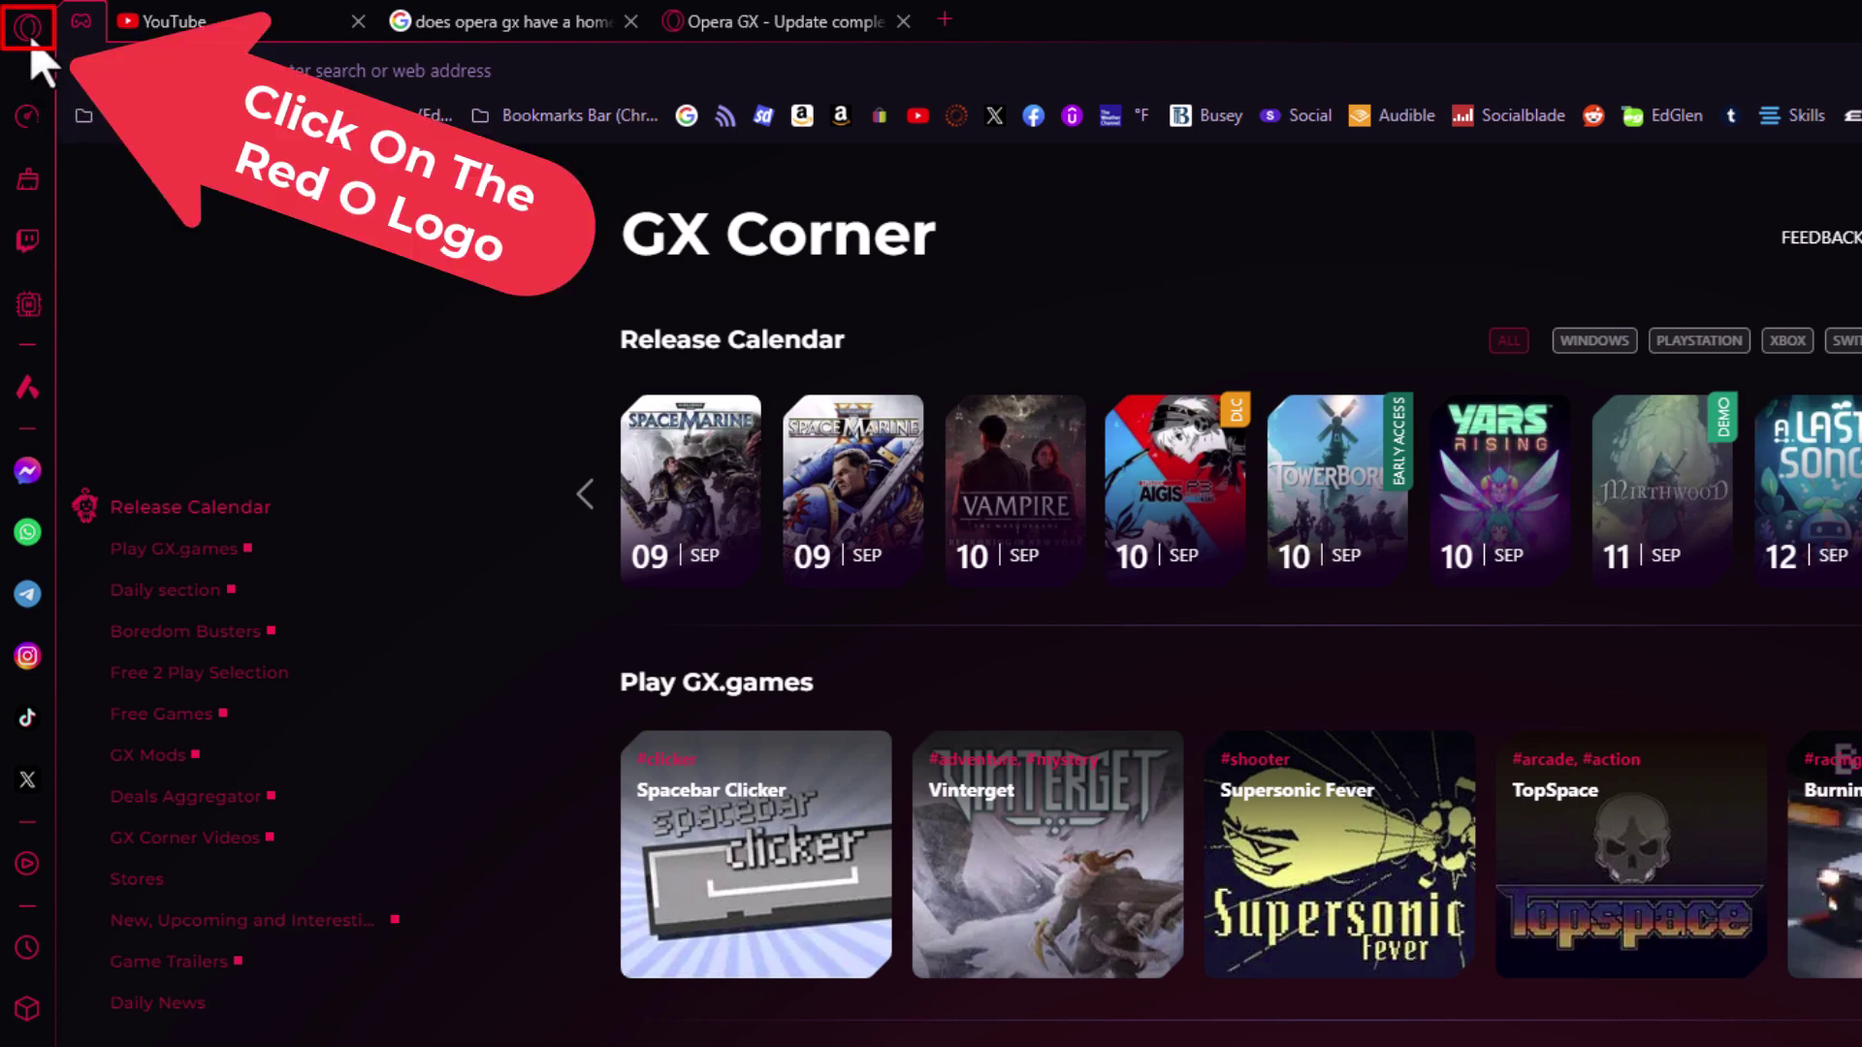
- Open Opera GX Settings in a new tab from the red O logo menu
click(31, 29)
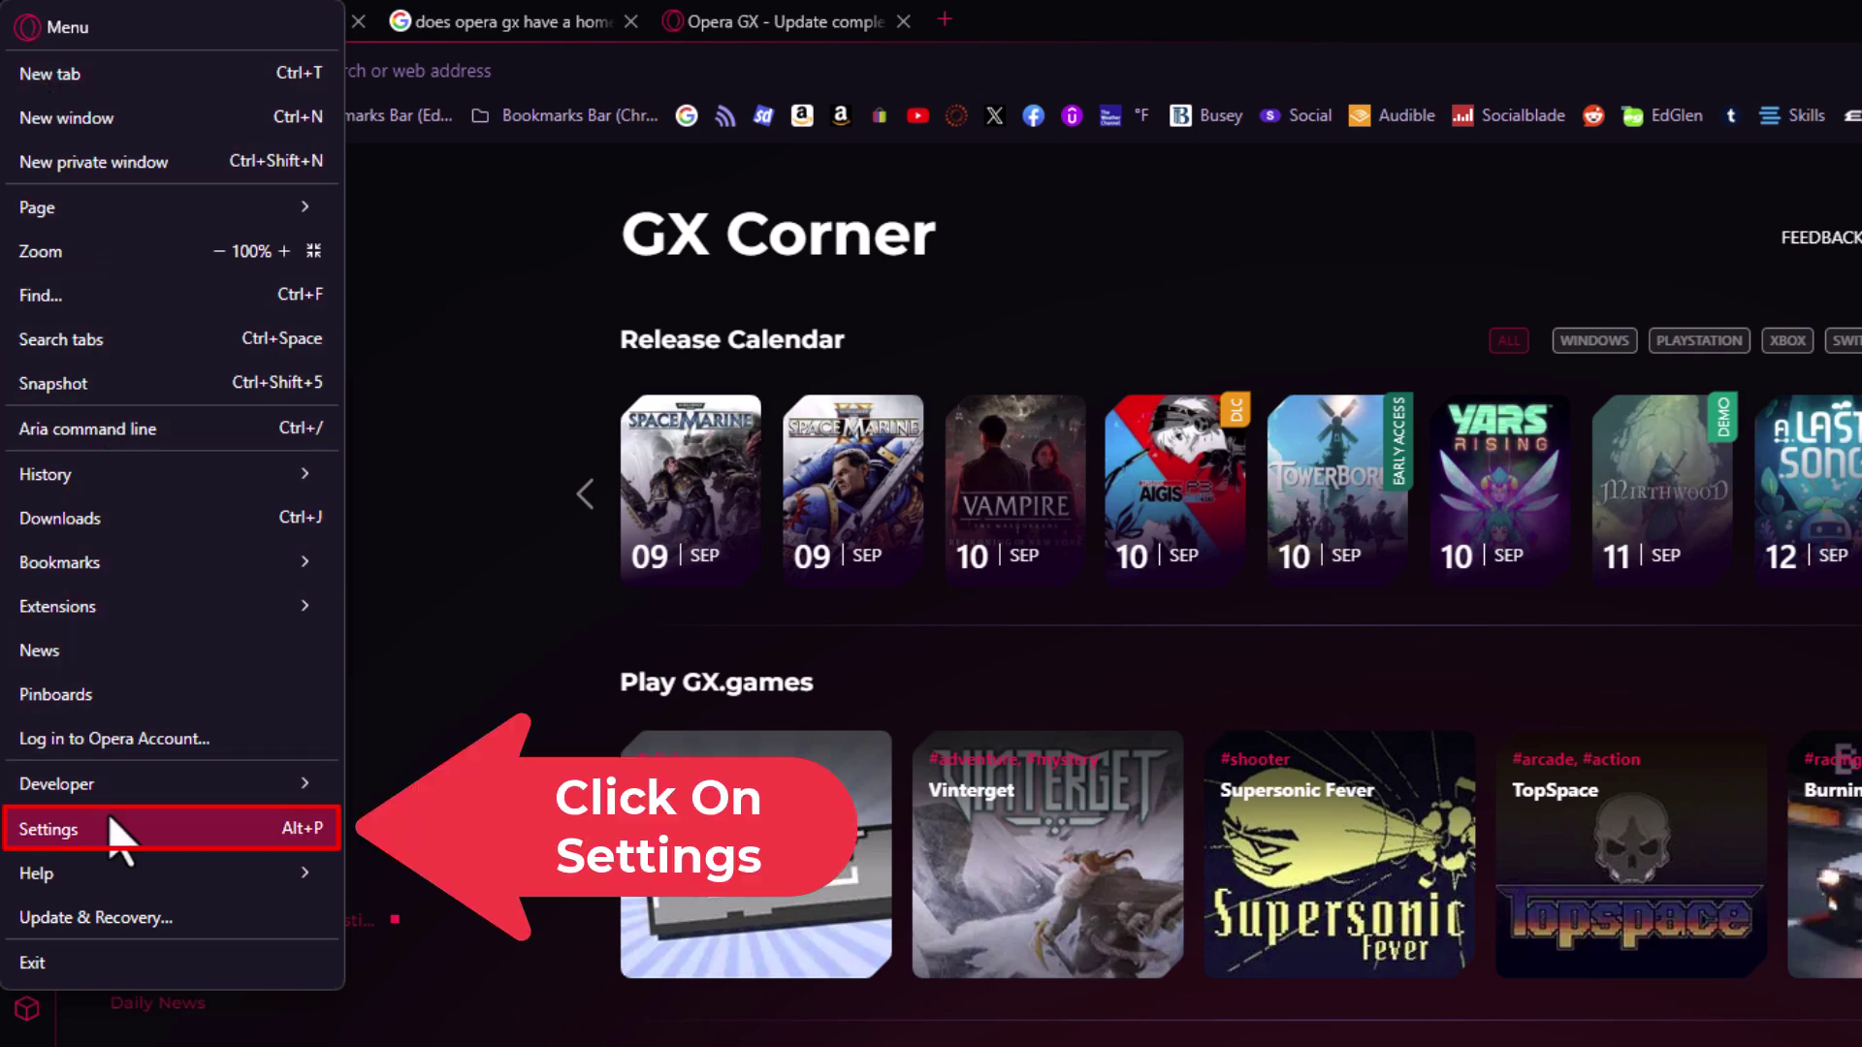
click(117, 837)
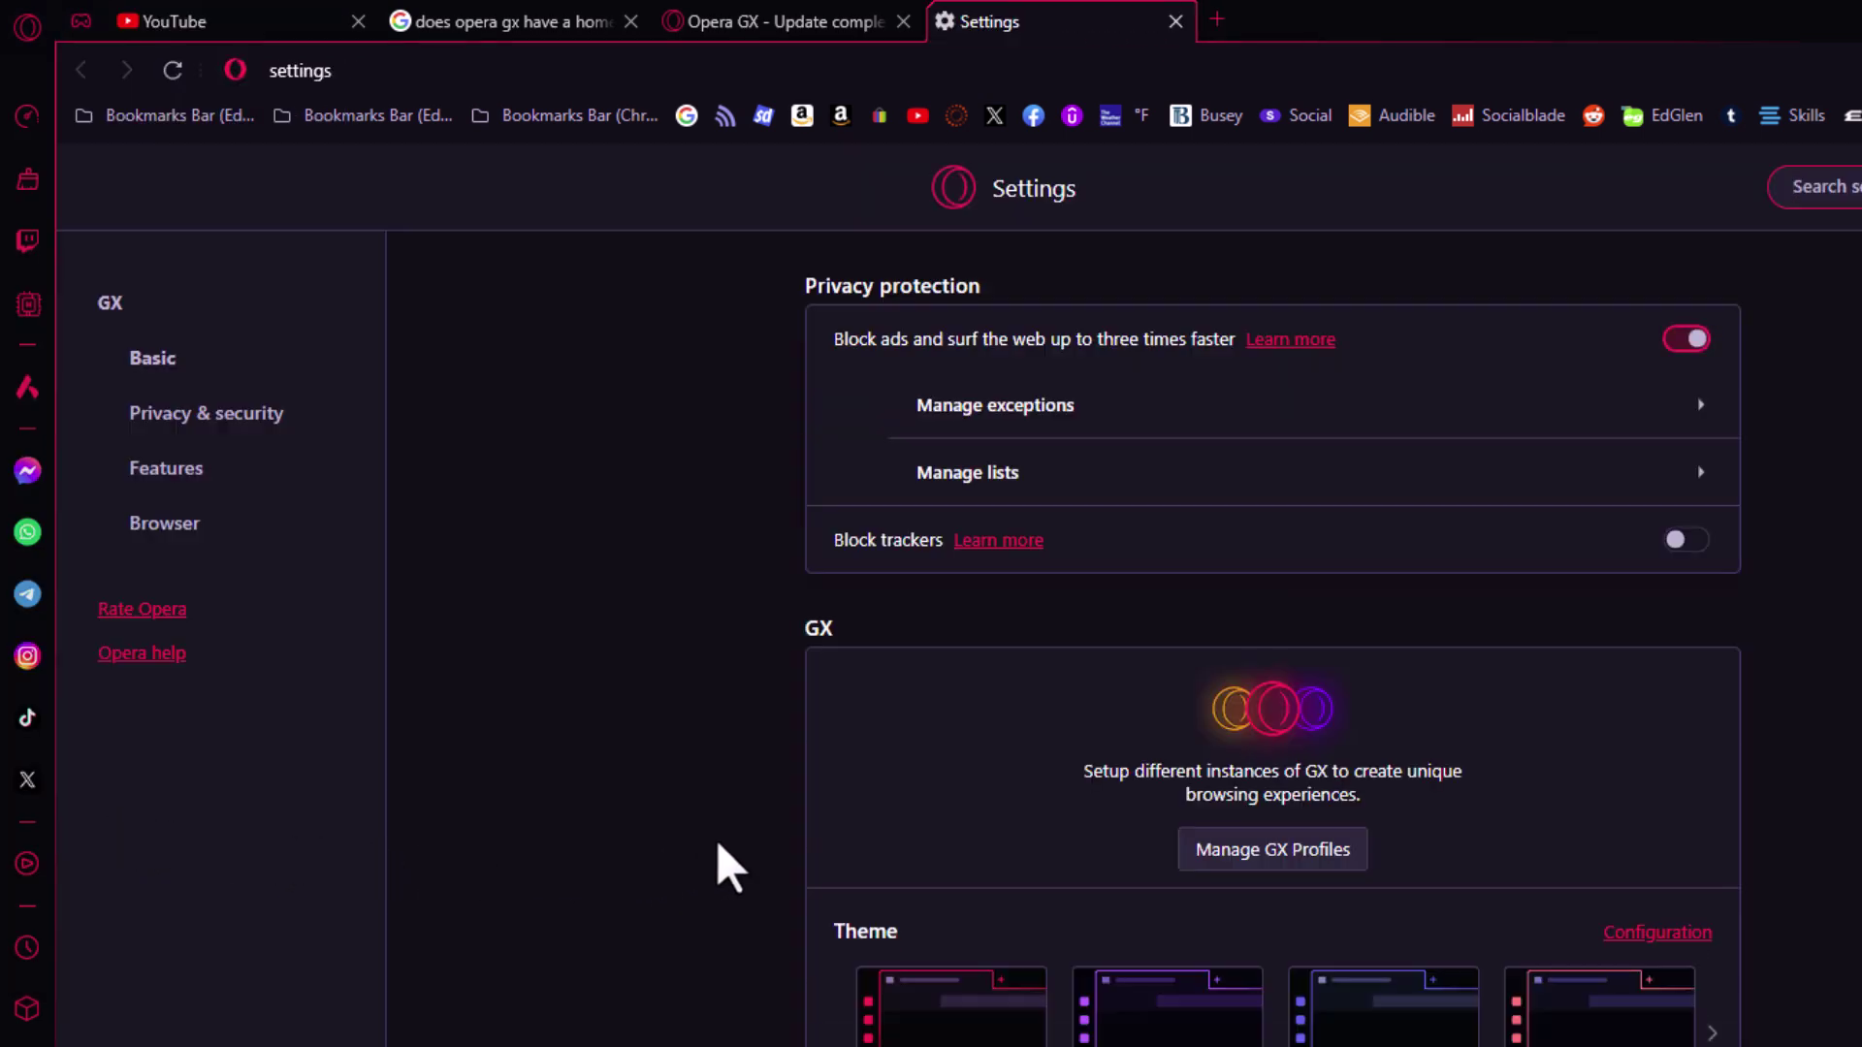
scroll(717, 839, down, 2)
scroll(716, 839, down, 3)
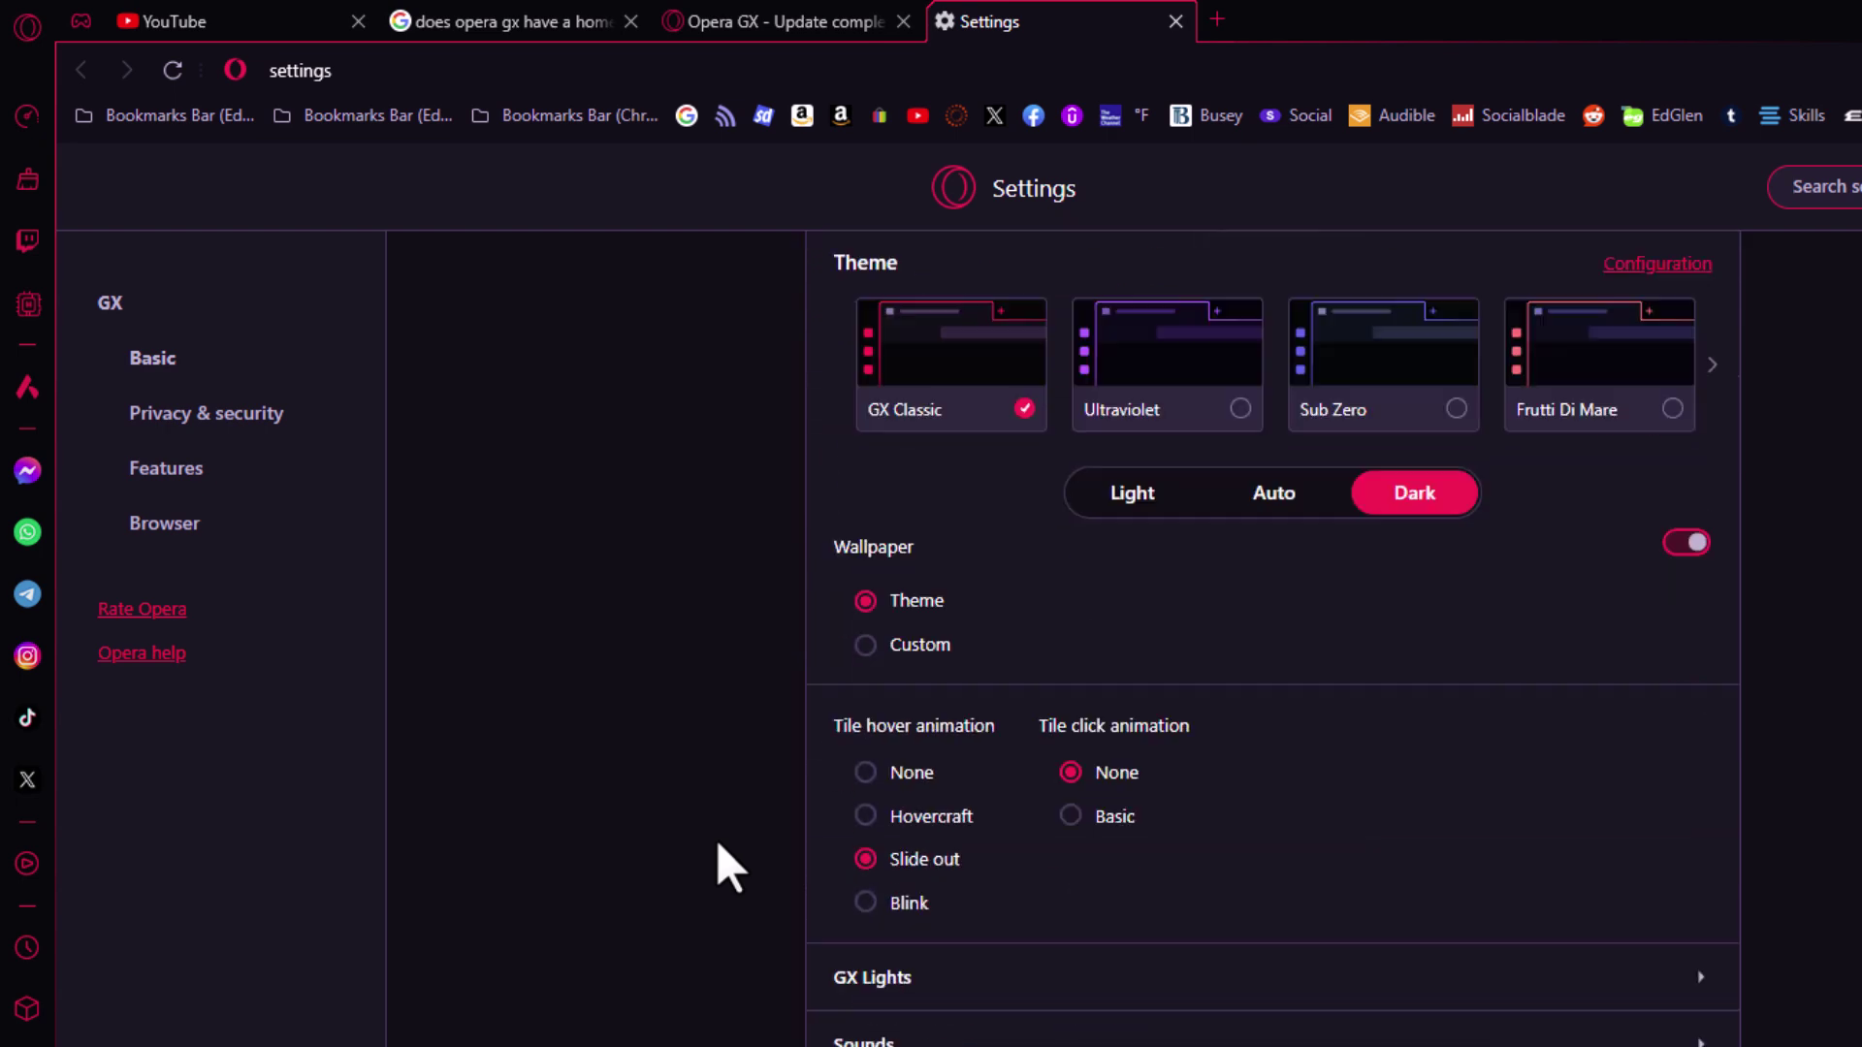
scroll(717, 839, down, 5)
scroll(717, 839, down, 3)
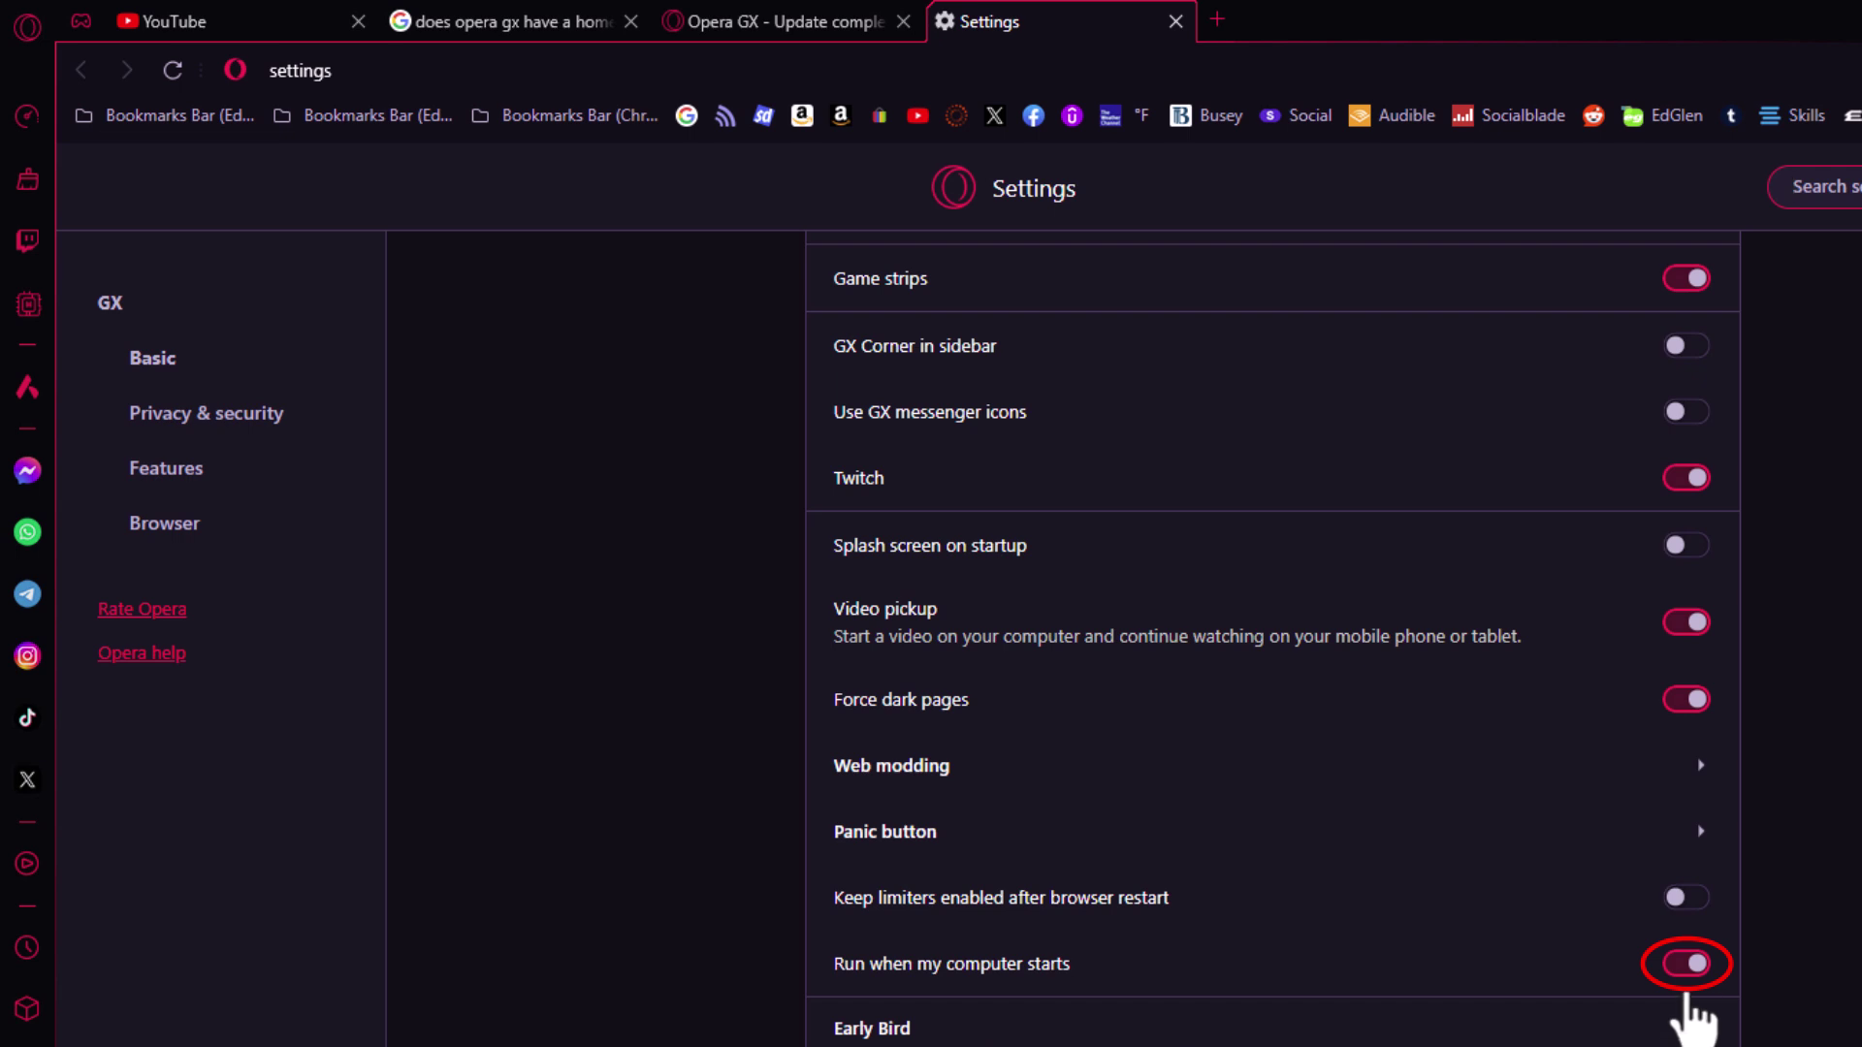
click(1685, 966)
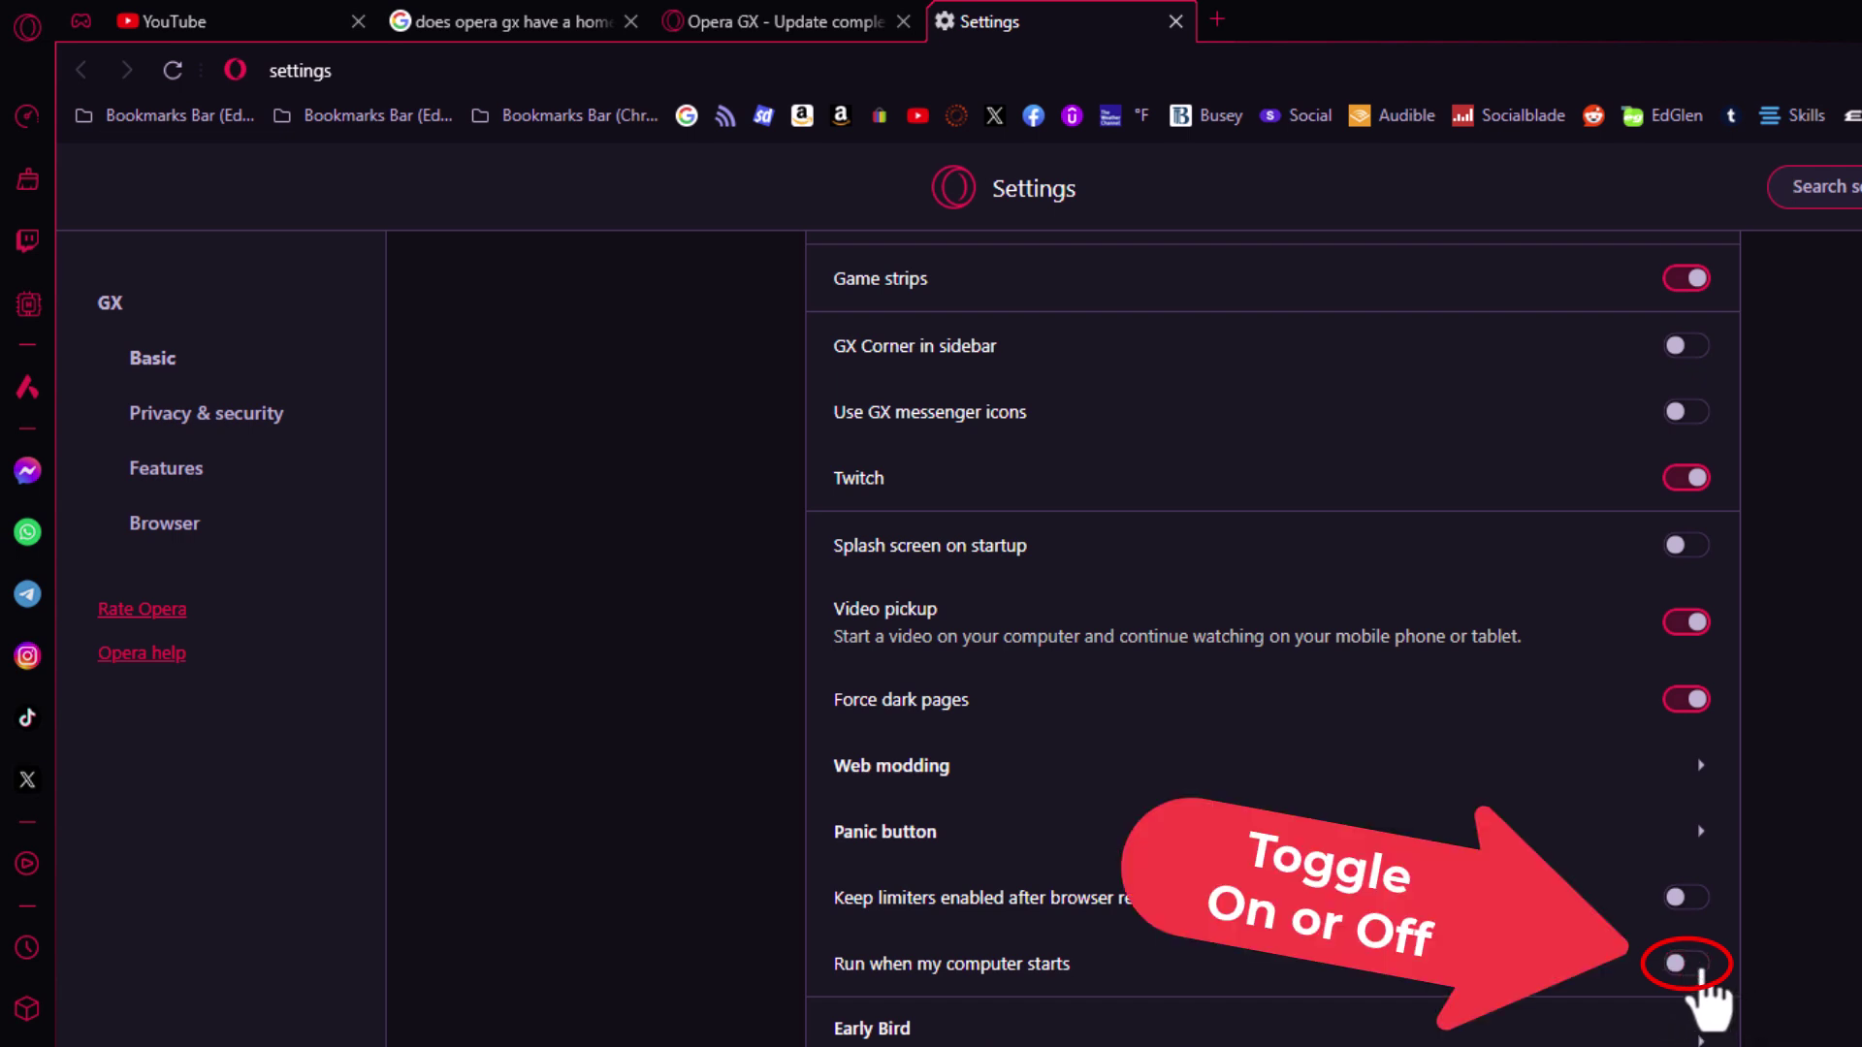
click(1690, 972)
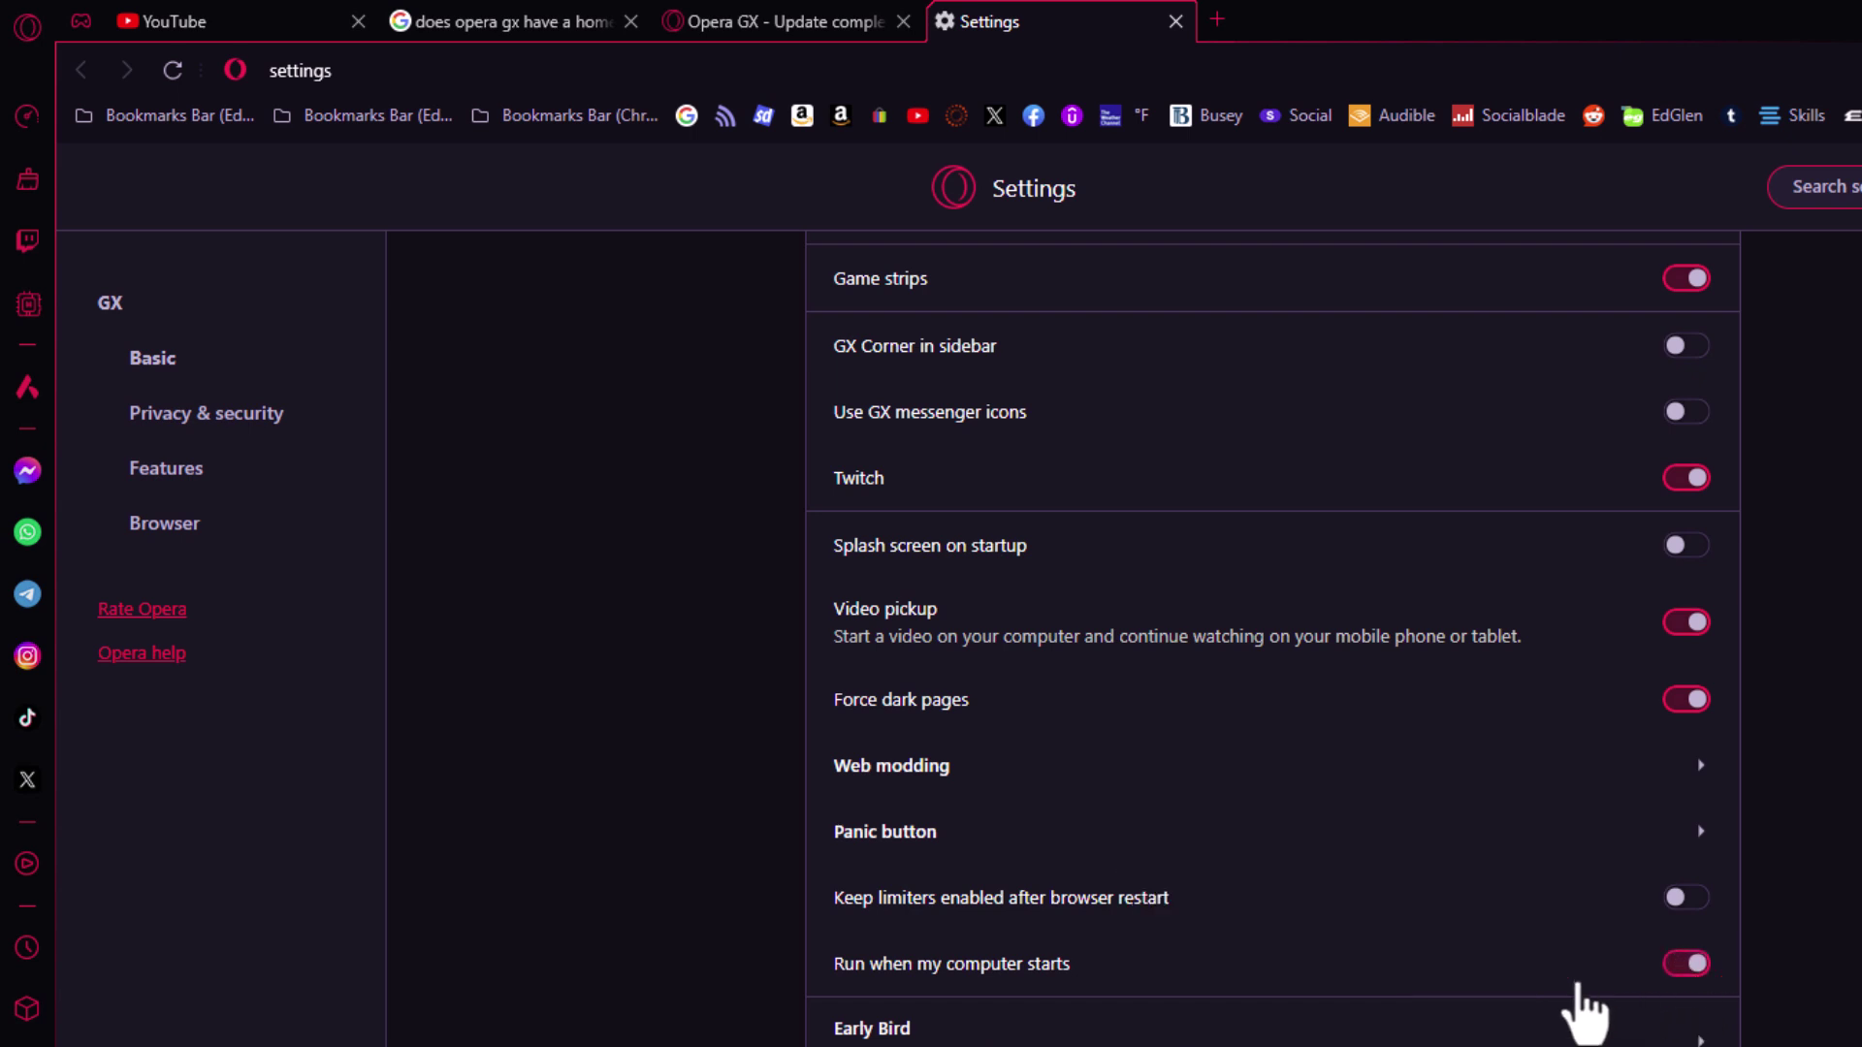